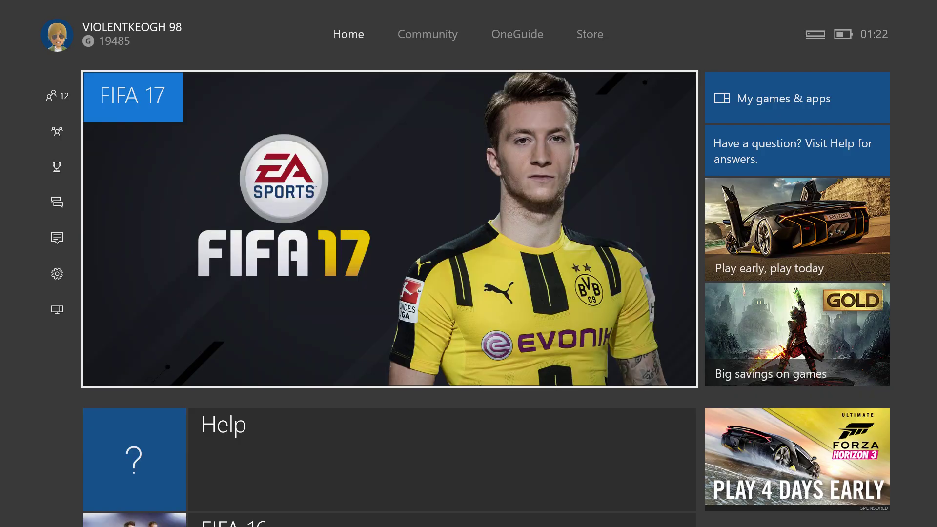
Step: Try the featured FIFA 17, dismiss the sign-in error, and open My games & apps
key("Right")
key("Return")
key("Right")
key("Left")
key("Right")
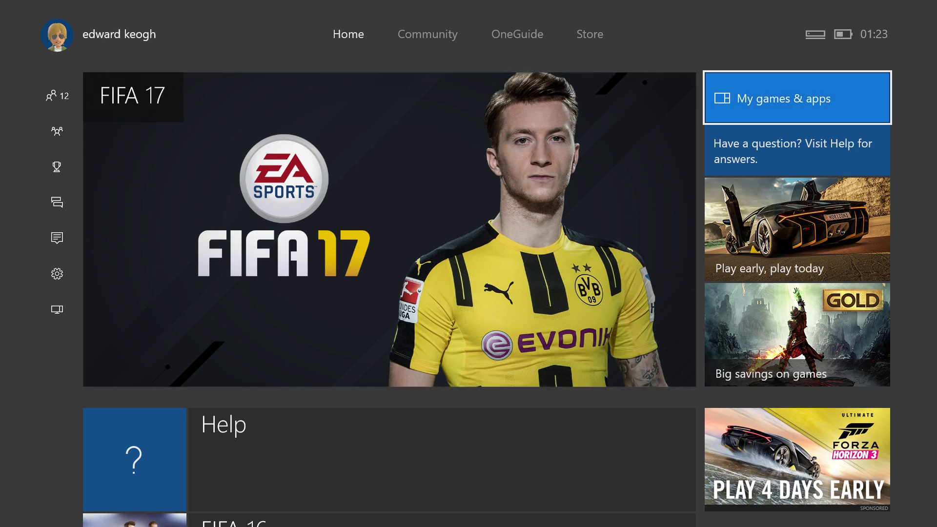
key("Return")
Step: Browse the Games list from FIFA 17 down toward Peggle 2
key("Down")
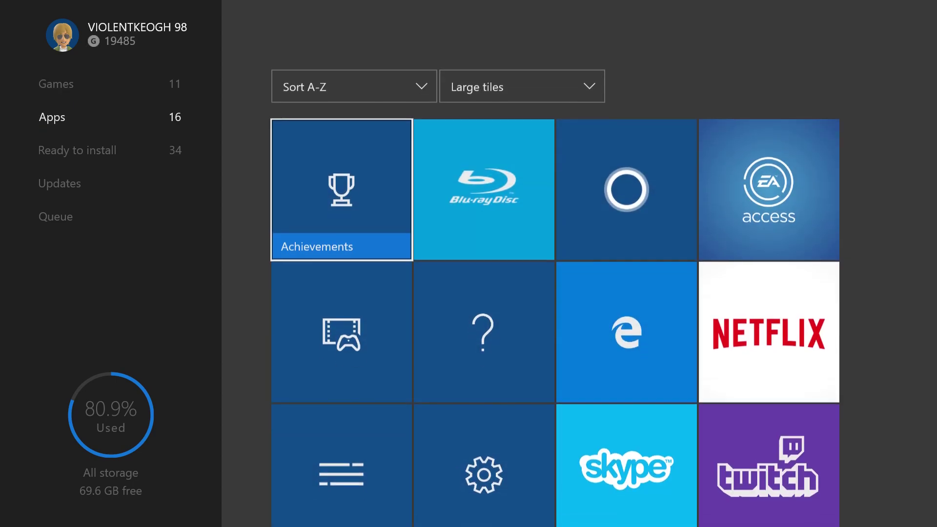
key("Up")
key("Right")
key("Down")
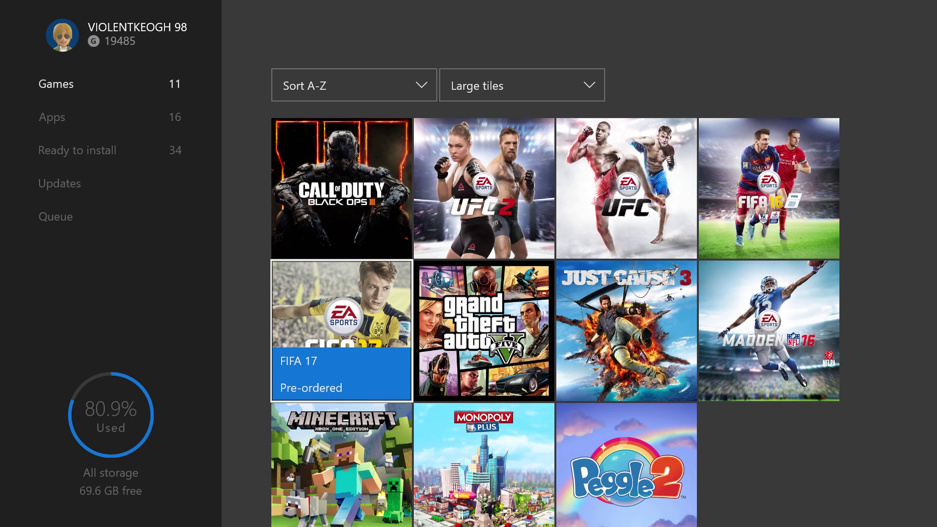
key("Right")
key("Down")
key("Right")
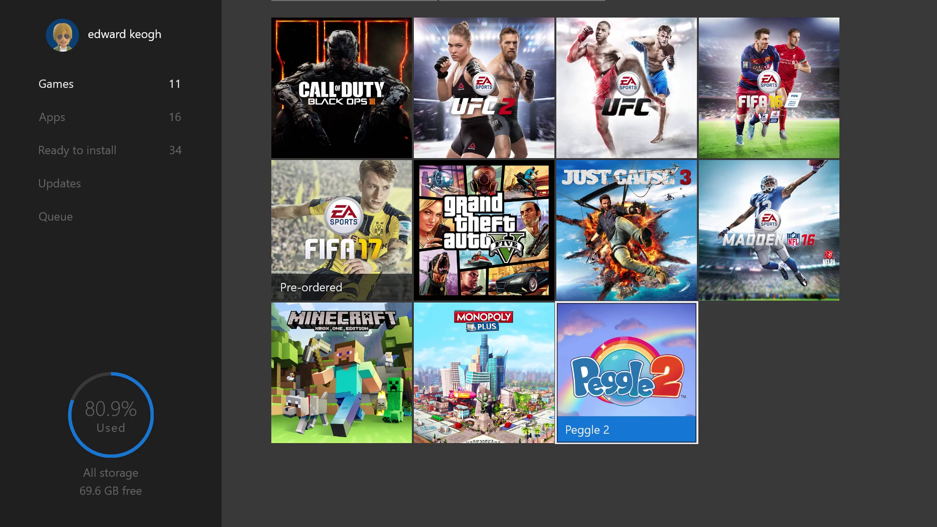
Step: Move back up to FIFA 17, return Home, and highlight My games & apps
key("Left")
key("Left")
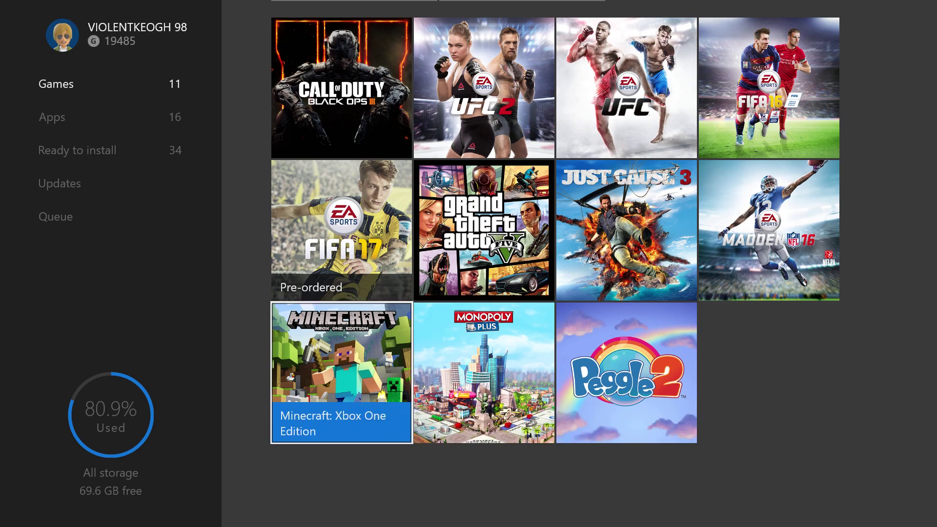
key("Up")
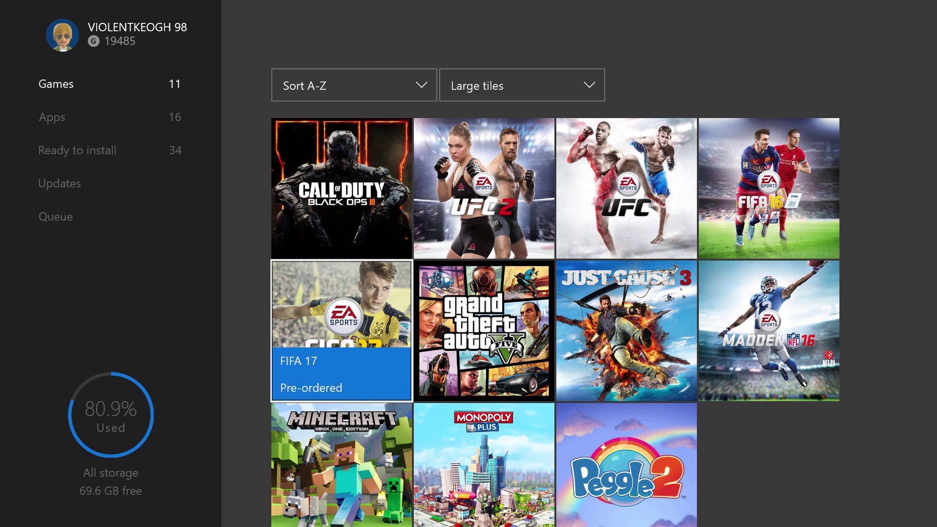
key("Escape")
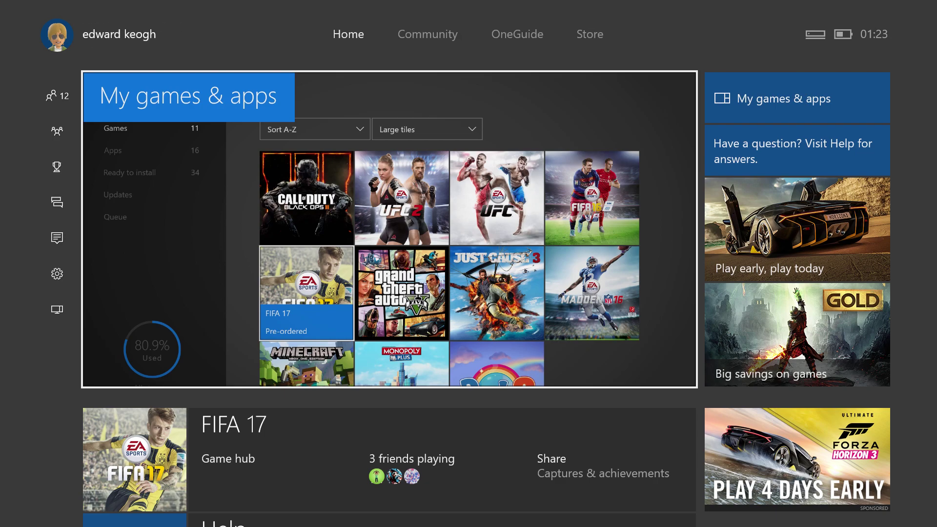
key("Right")
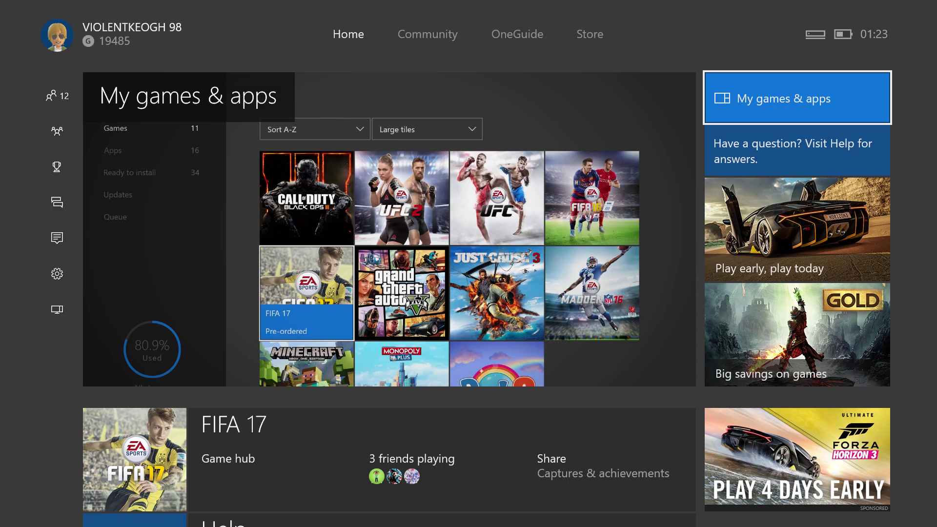
Step: Browse the dashboard sections and briefly open and close the guide
key("Right")
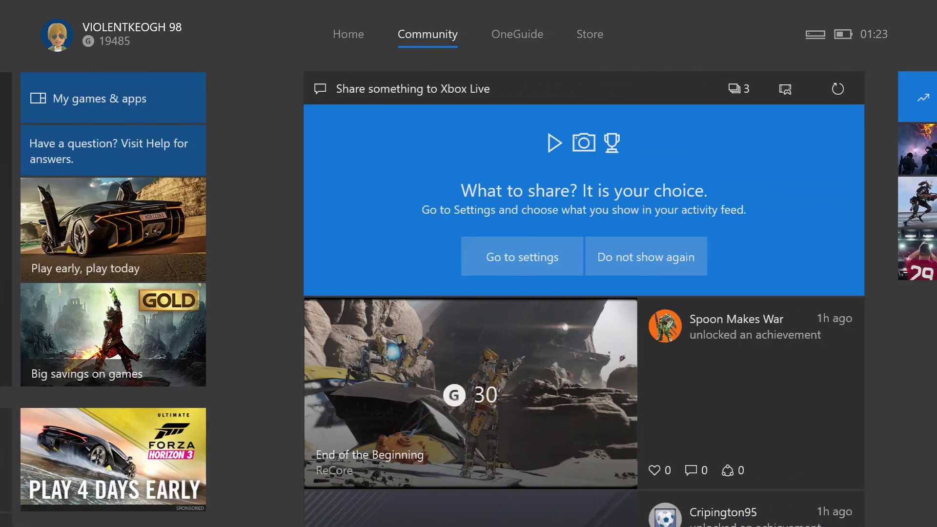
key("Right")
key("Right")
key("Left")
key("super")
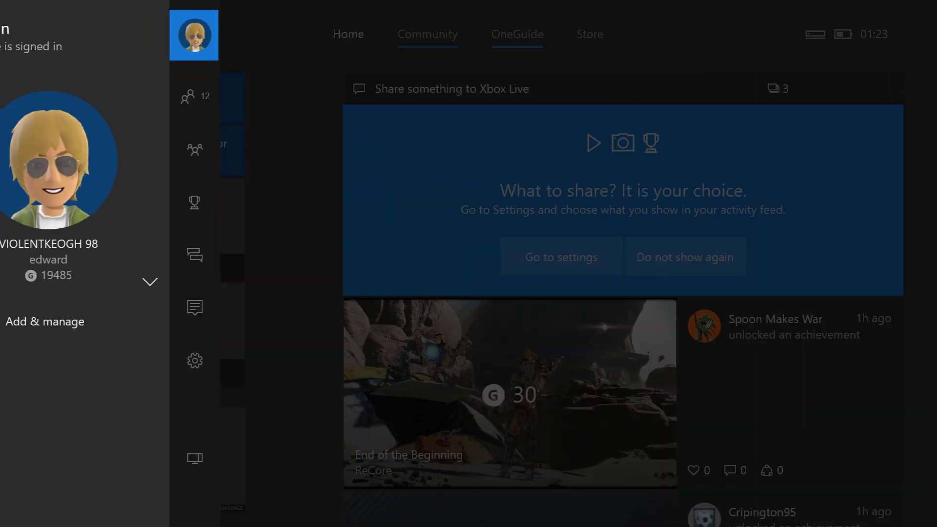
key("super")
key("super")
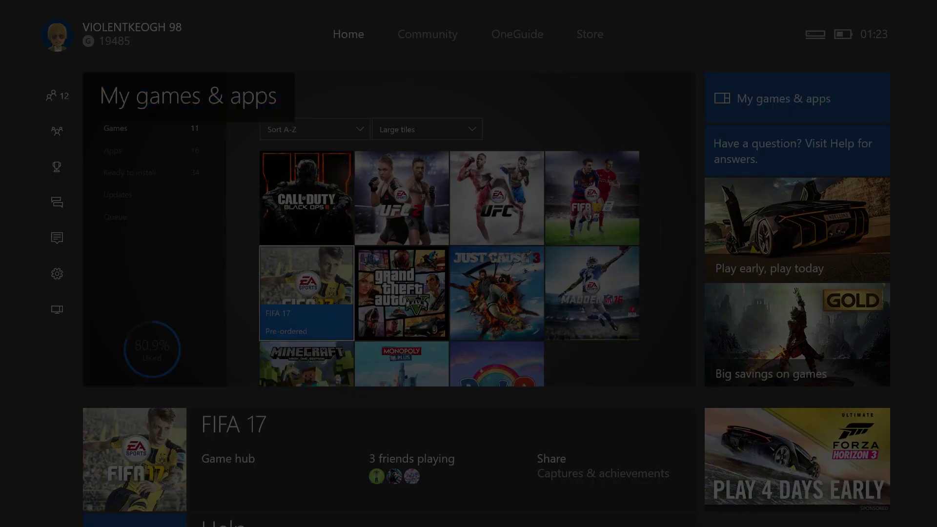
Step: Reopen the guide and choose All settings from the gear tab
key("Down")
key("Down")
key("Down")
key("Down")
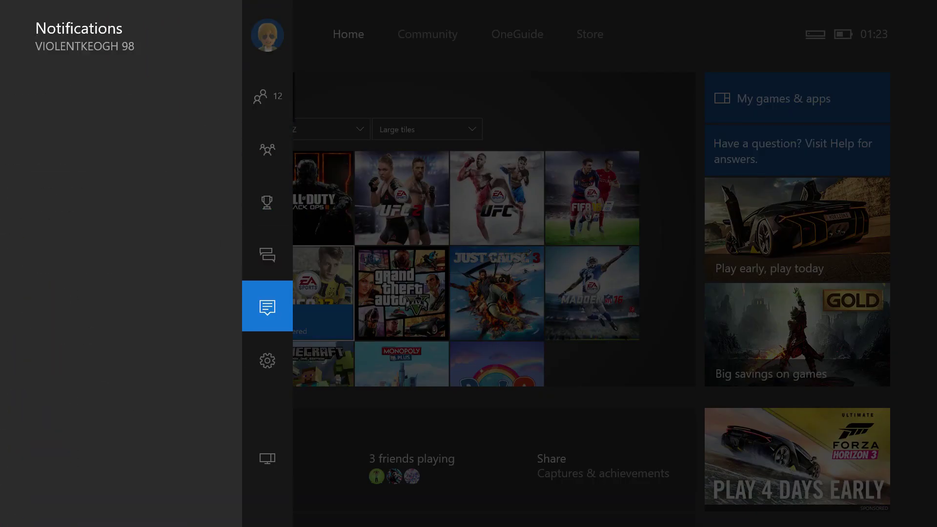
key("Down")
key("Right")
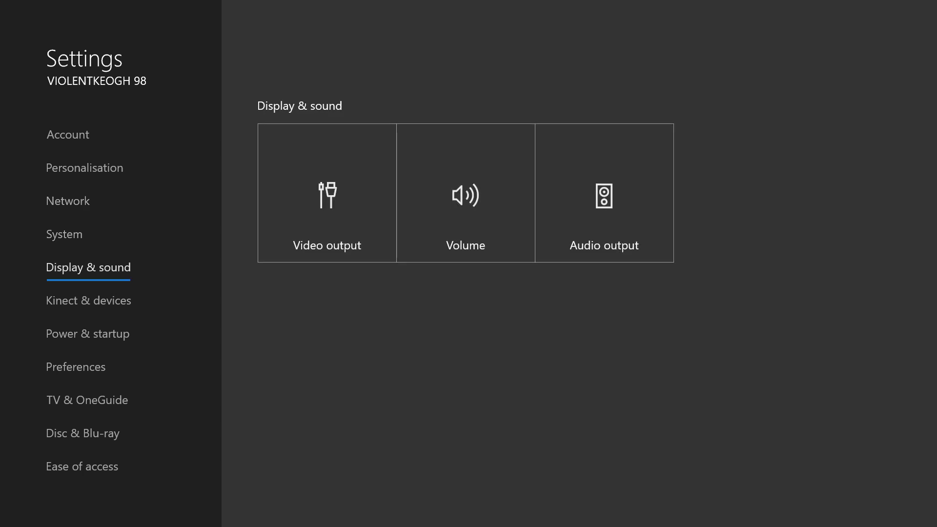
key("Down")
Step: Select the System category in Settings
key("Up")
key("Up")
key("Down")
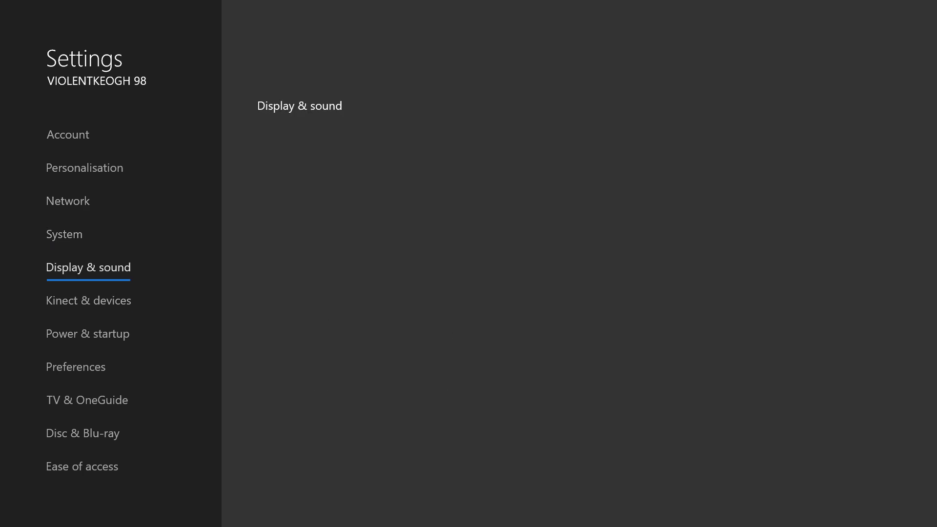
key("Up")
key("Down")
key("Up")
Step: Open the Language & location tile and move to the Location setting
key("Right")
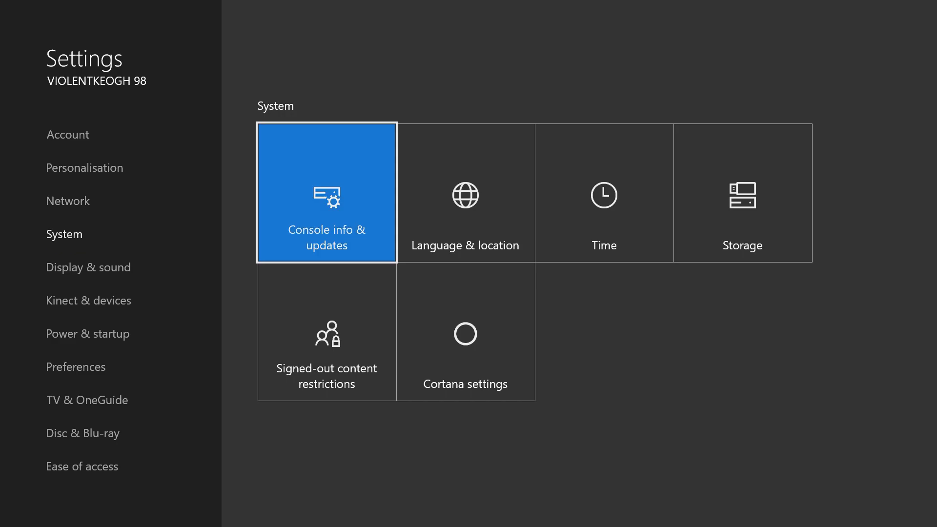
key("Right")
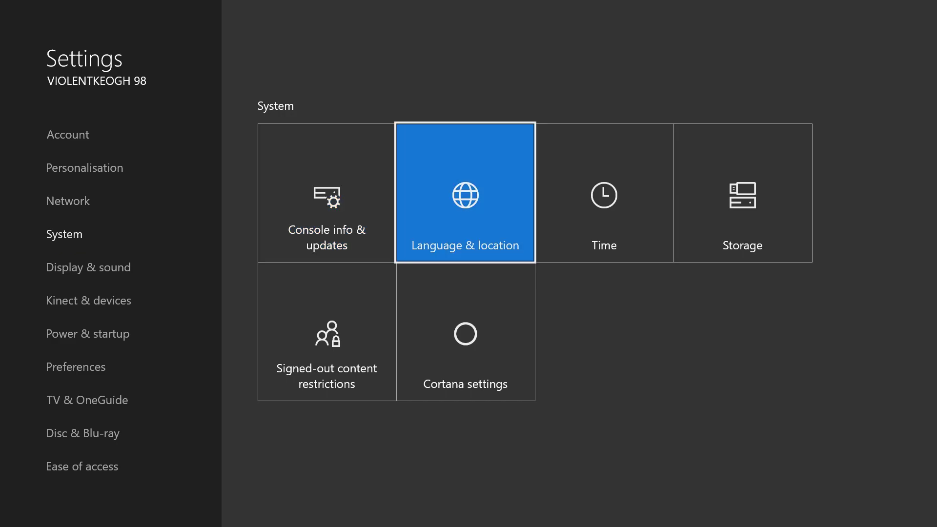
key("Return")
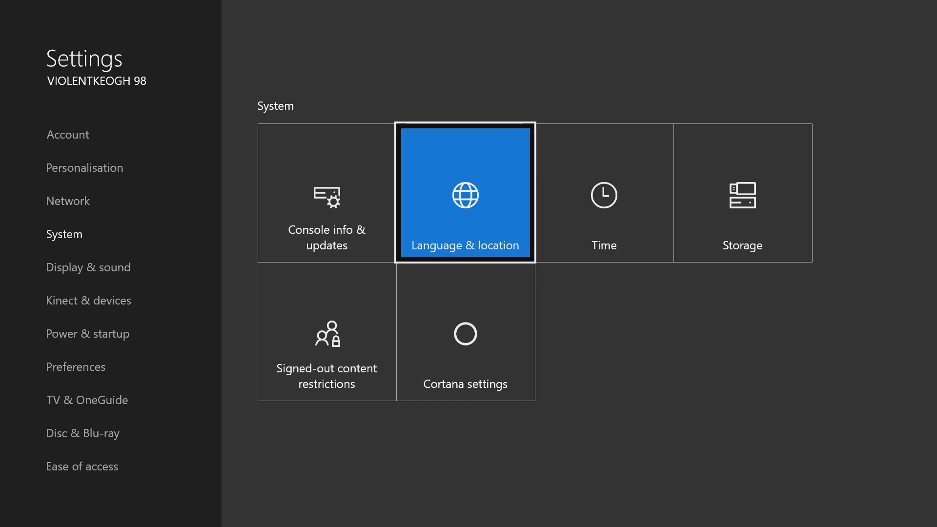
key("Down")
key("Down")
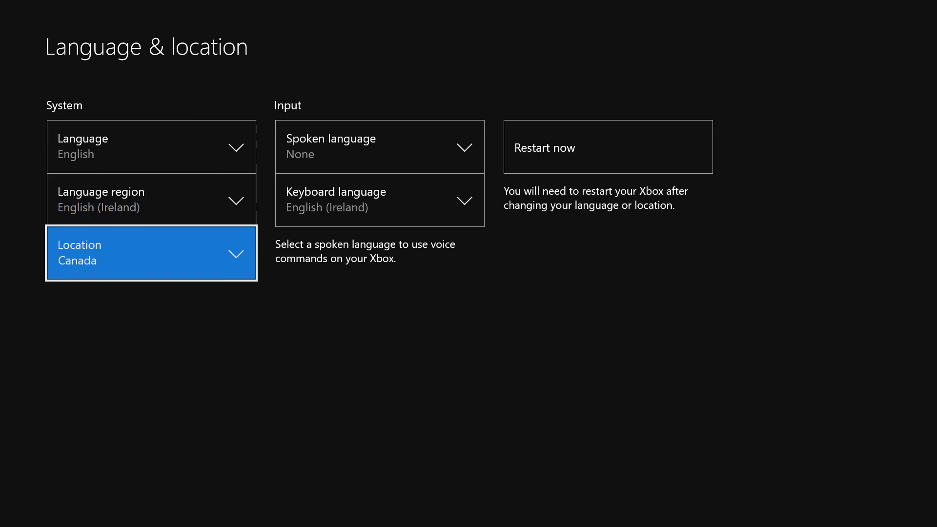
Step: Check the Location list and keep Canada as the console location
key("Return")
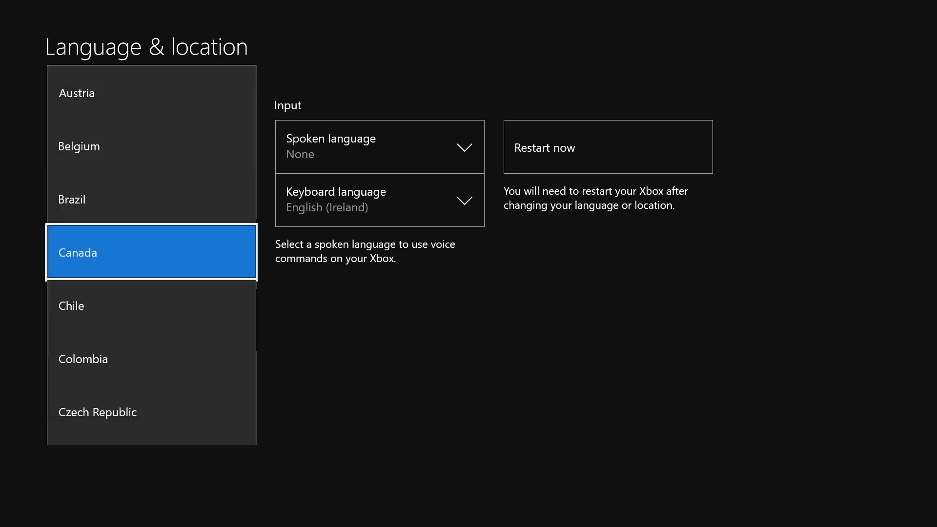
key("Escape")
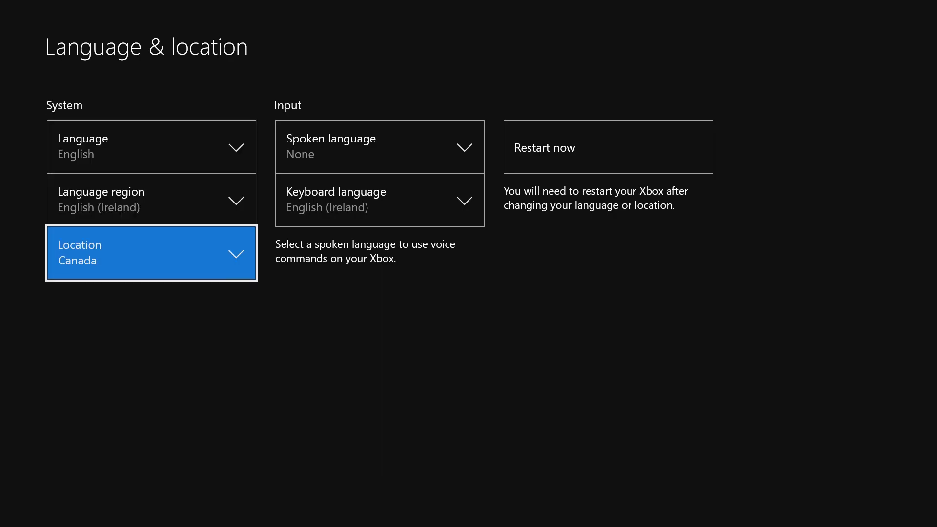
key("Escape")
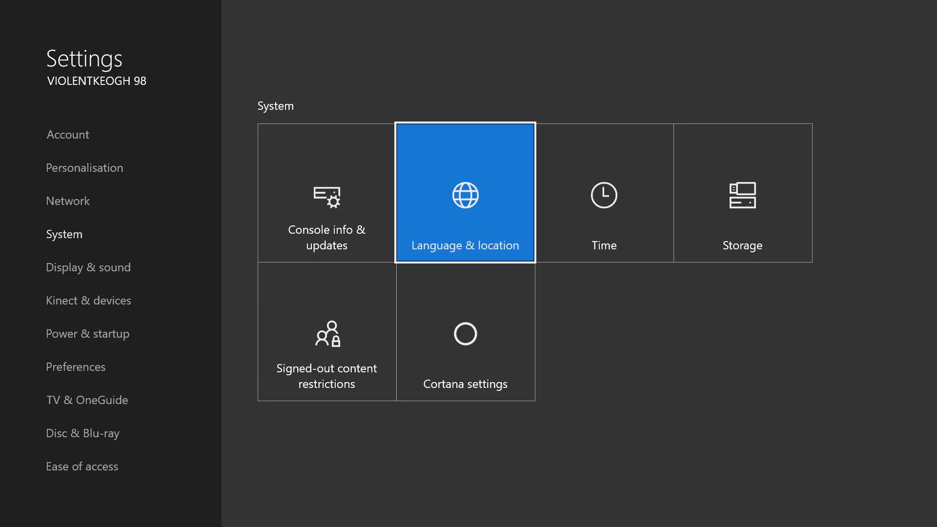
Step: Recheck the Language & location settings, then exit Settings to Home
key("Return")
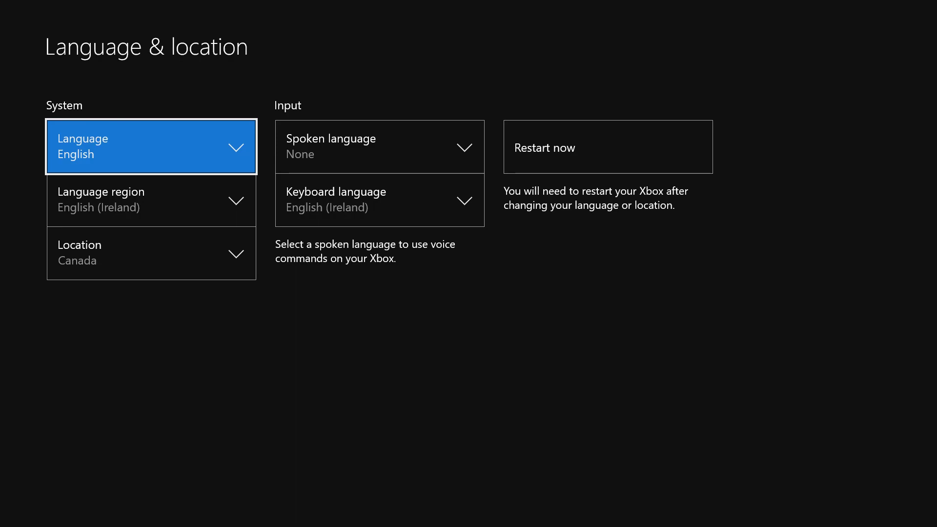
key("Down")
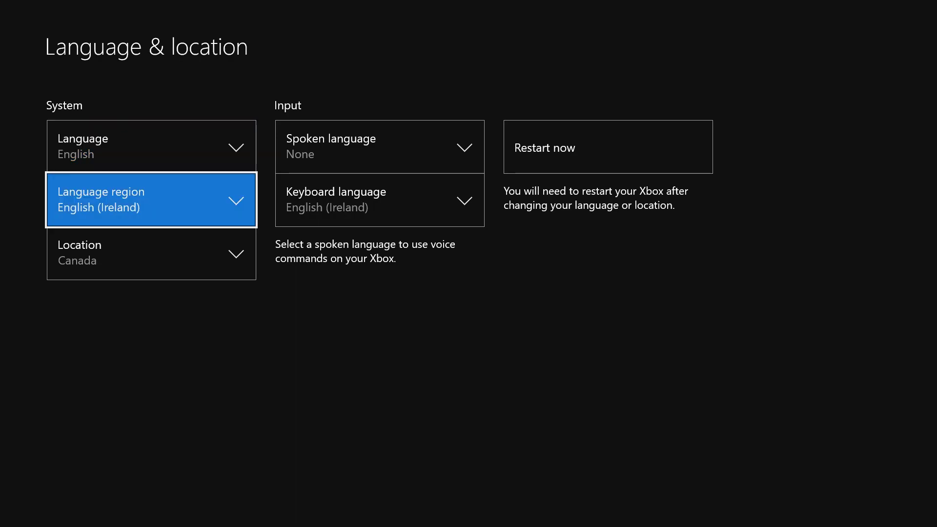
key("Escape")
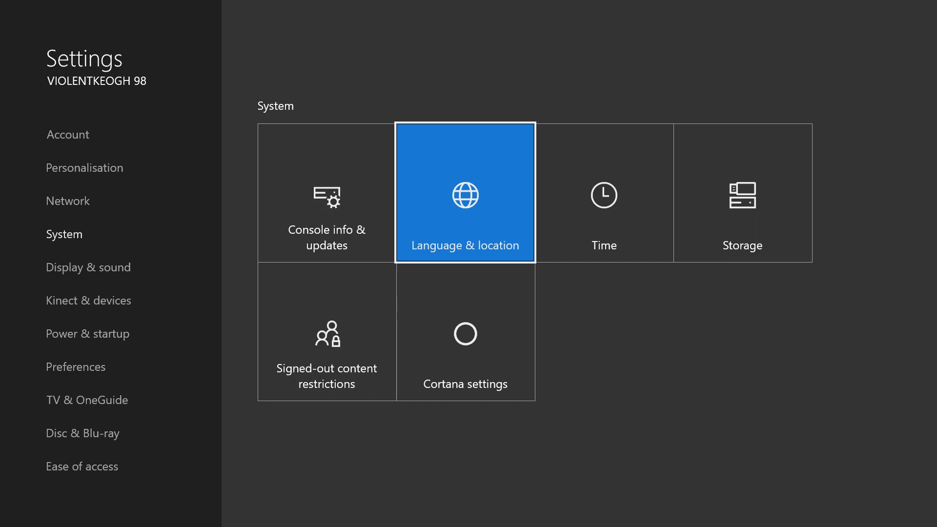
key("super")
Step: Open My games & apps and select the FIFA 17 Pre-ordered tile
key("Right")
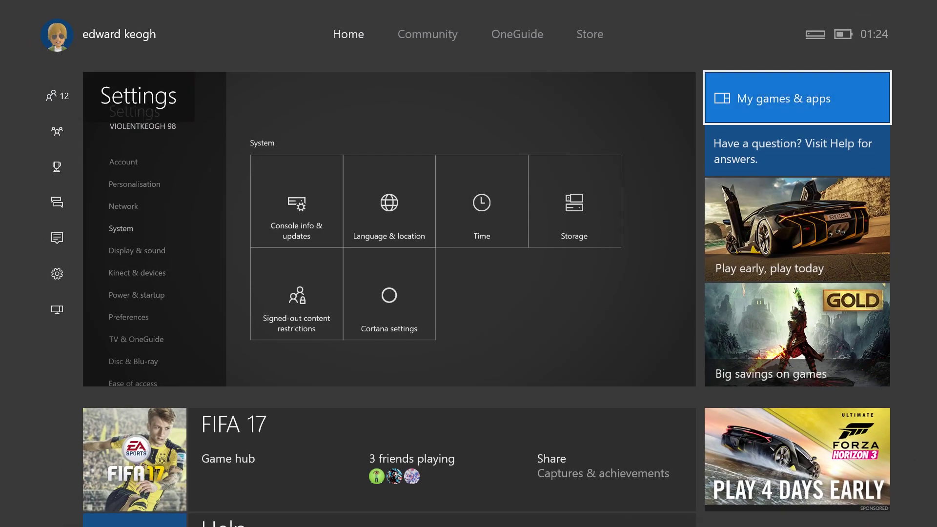
key("Return")
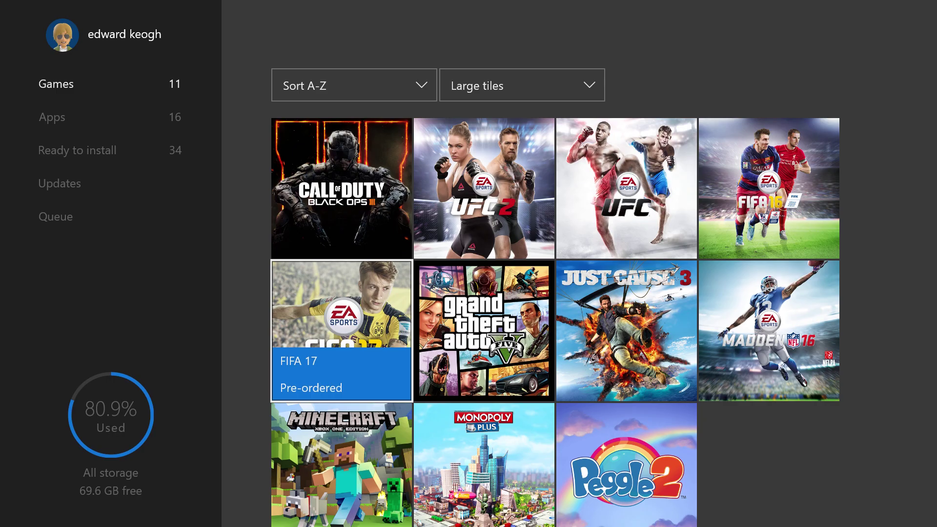
key("Return")
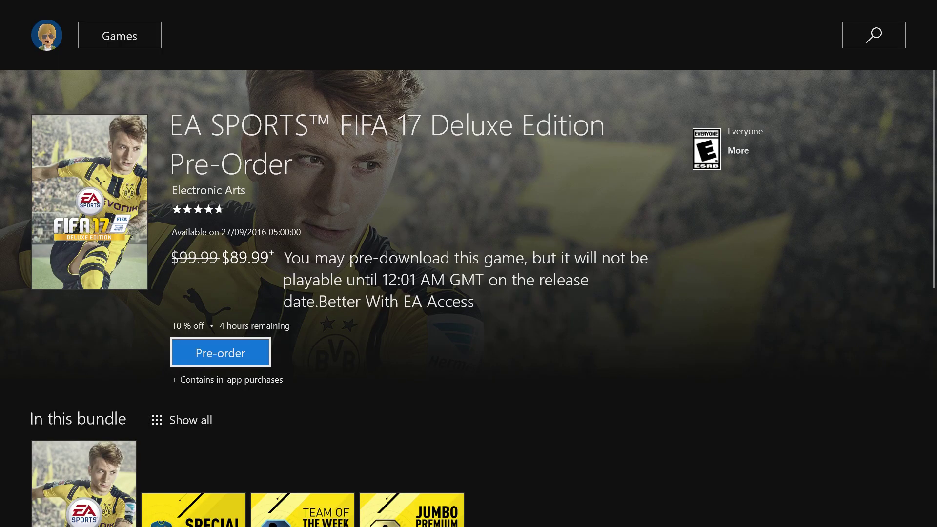